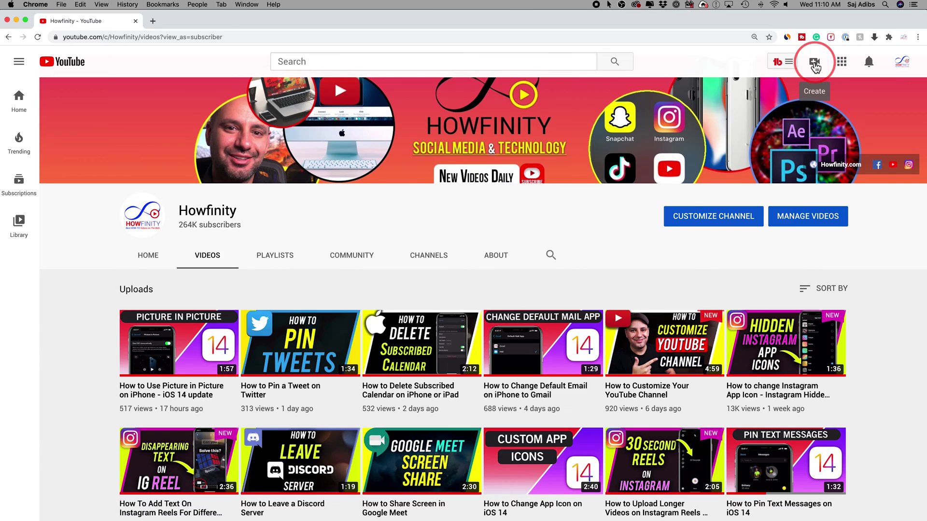
# Start a new video upload from the Create menu and bring up the file picker
pyautogui.click(816, 66)
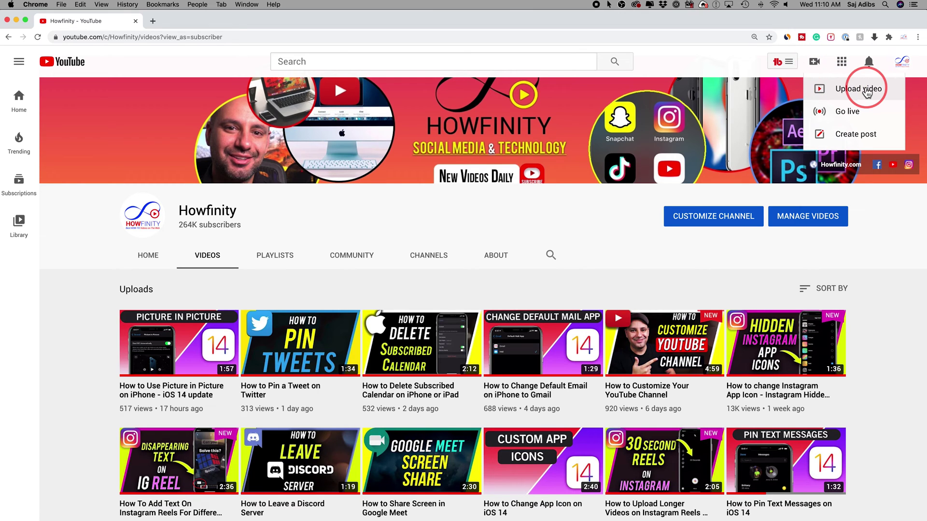
pyautogui.click(867, 91)
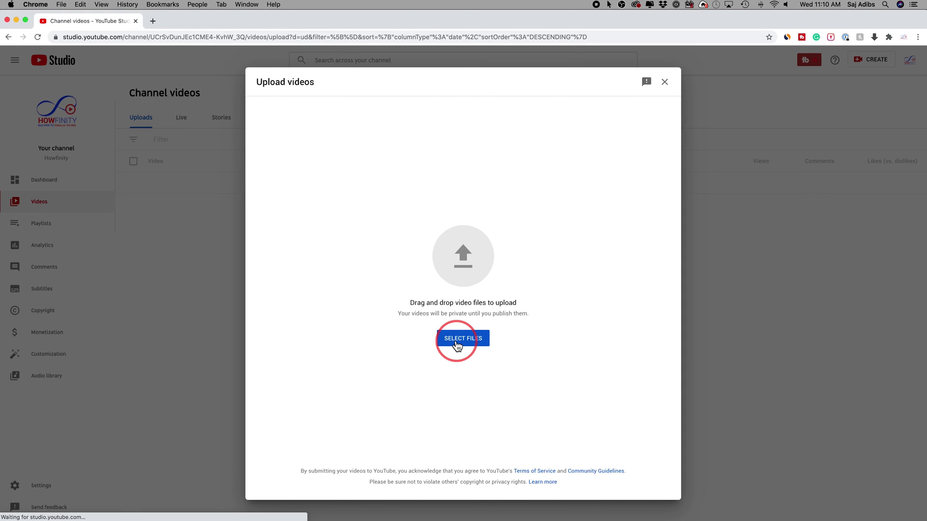
pyautogui.click(466, 345)
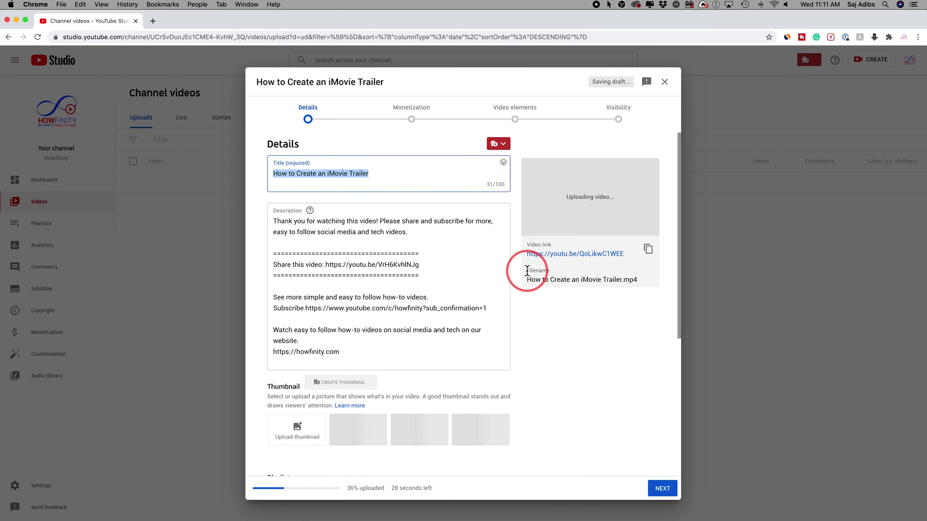
# Mark the uploading iMovie trailer's audience as not made for kids
pyautogui.moveTo(527, 270); pyautogui.dragTo(637, 280)
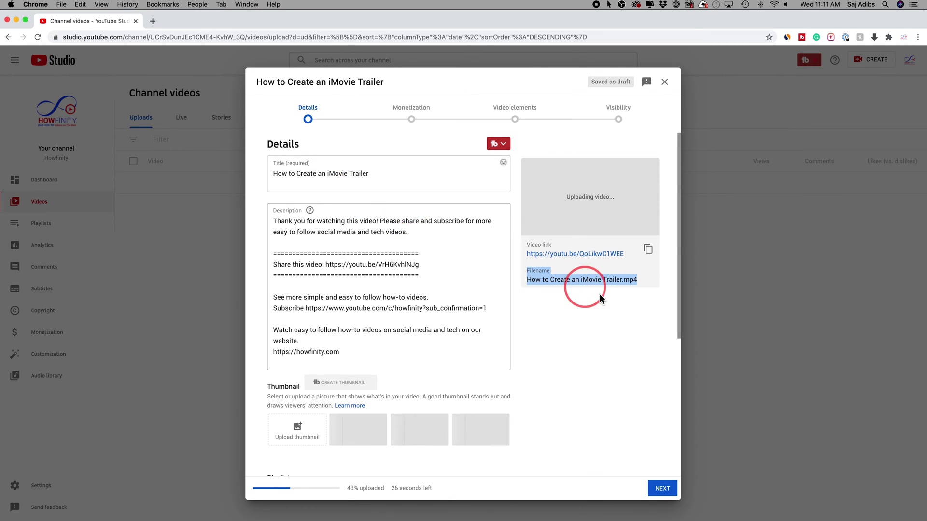
pyautogui.scroll(-2, 434, 328)
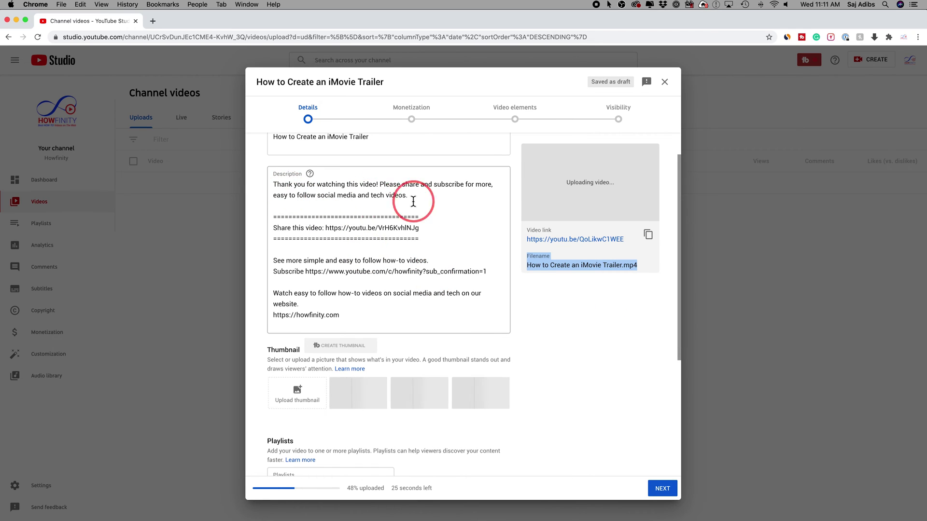
pyautogui.scroll(-3, 394, 245)
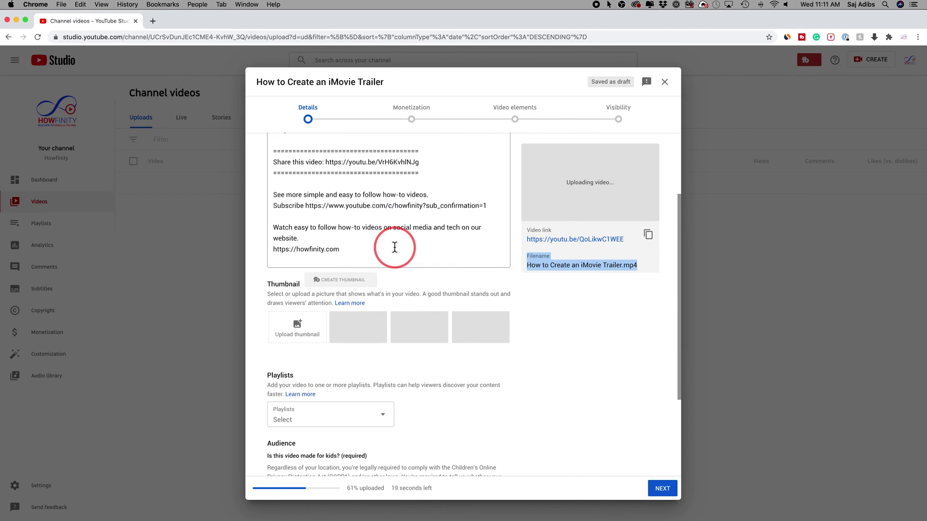
pyautogui.scroll(-2, 393, 245)
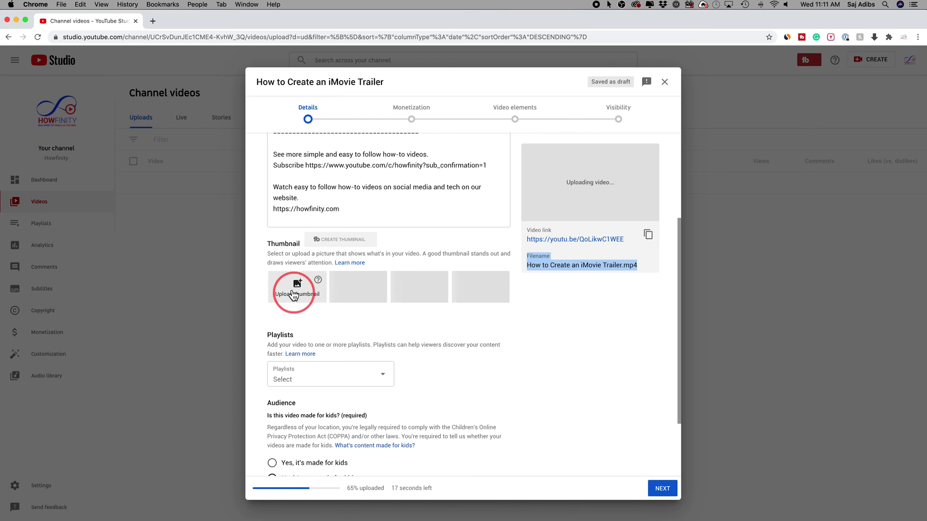
pyautogui.click(294, 295)
pyautogui.scroll(-4, 295, 294)
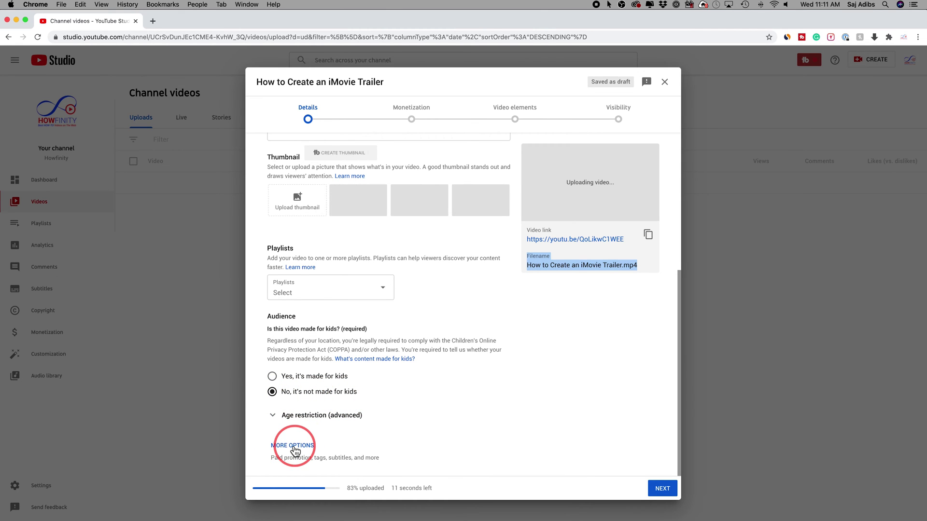
# Expand More Options and put the cursor in the Tags field beside TubeBuddy's recommended tags
pyautogui.click(299, 449)
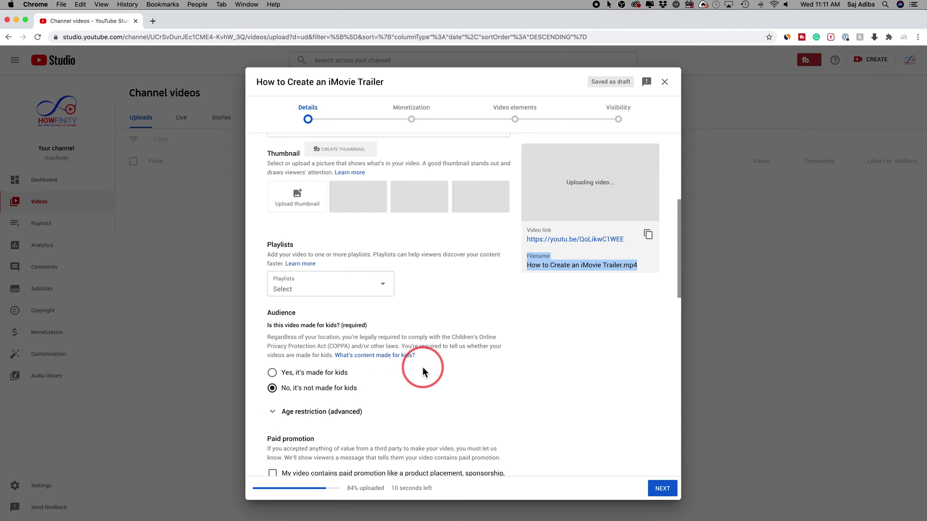
pyautogui.scroll(-7, 422, 367)
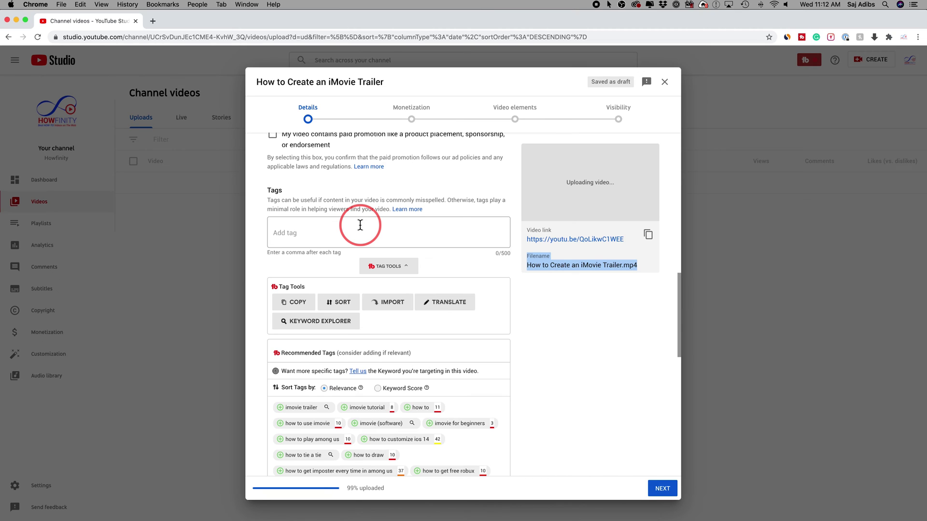
pyautogui.click(309, 231)
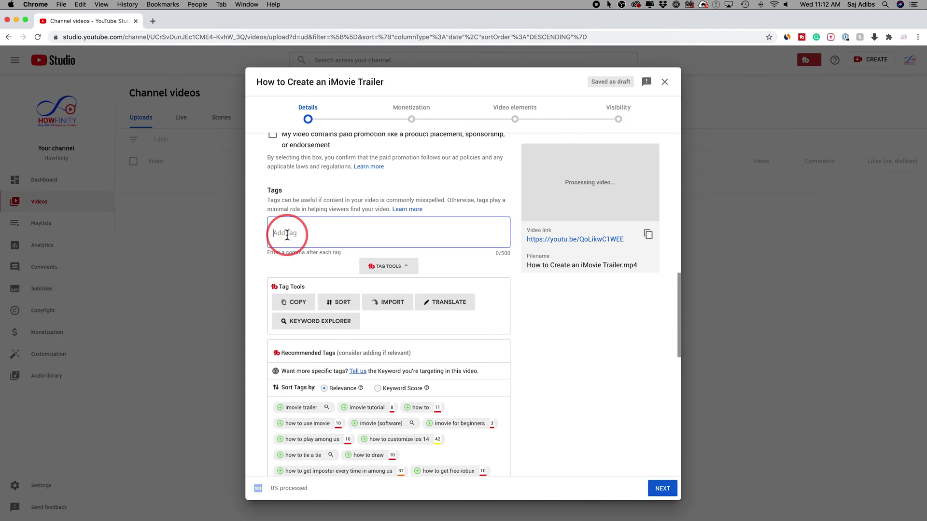
pyautogui.scroll(15, 304, 234)
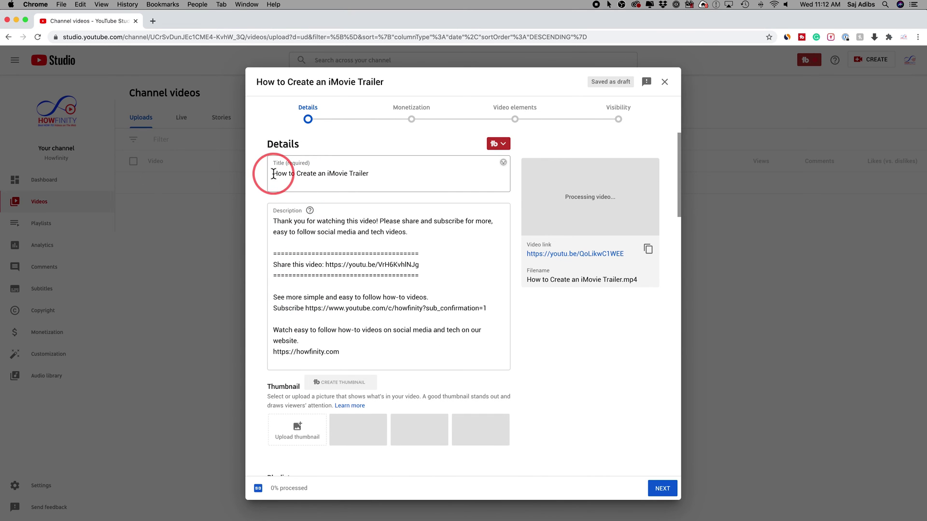
# Paste the title 'How to Create an iMovie Trailer' in as the first tag (33/500)
pyautogui.tripleClick(378, 175)
pyautogui.press('super+c')
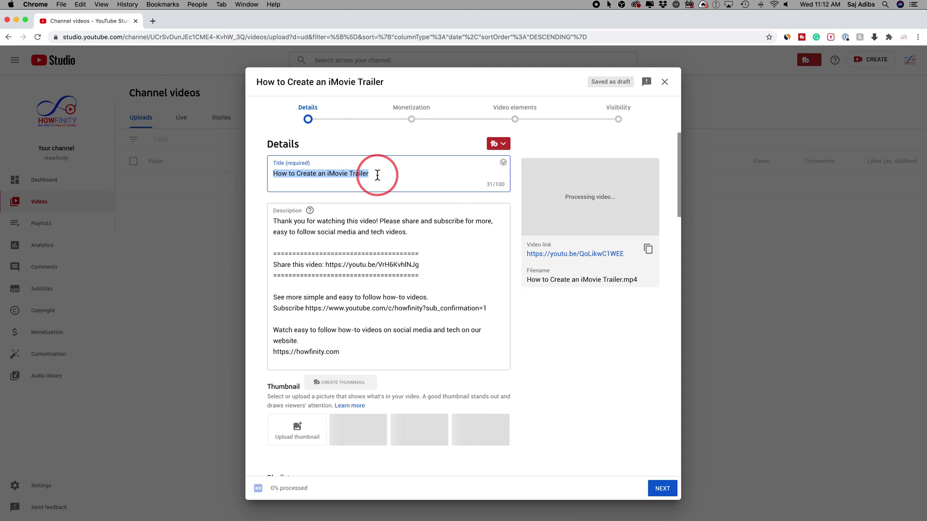
pyautogui.scroll(-5, 388, 269)
pyautogui.scroll(-10, 392, 270)
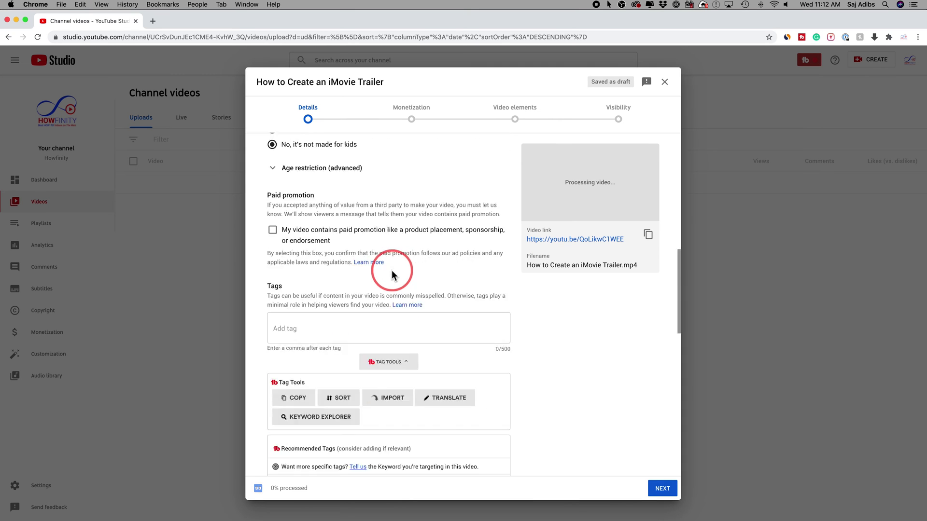
pyautogui.click(294, 213)
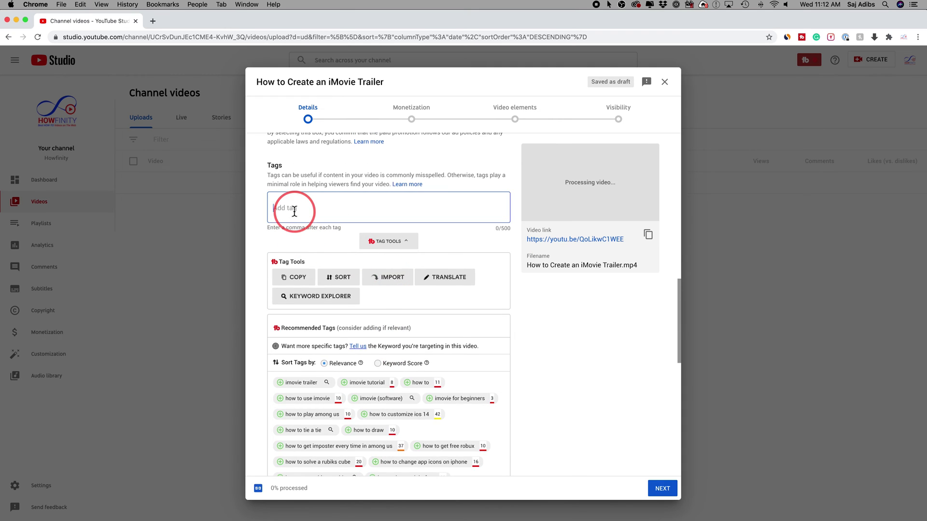
pyautogui.press('super+v')
pyautogui.click(430, 210)
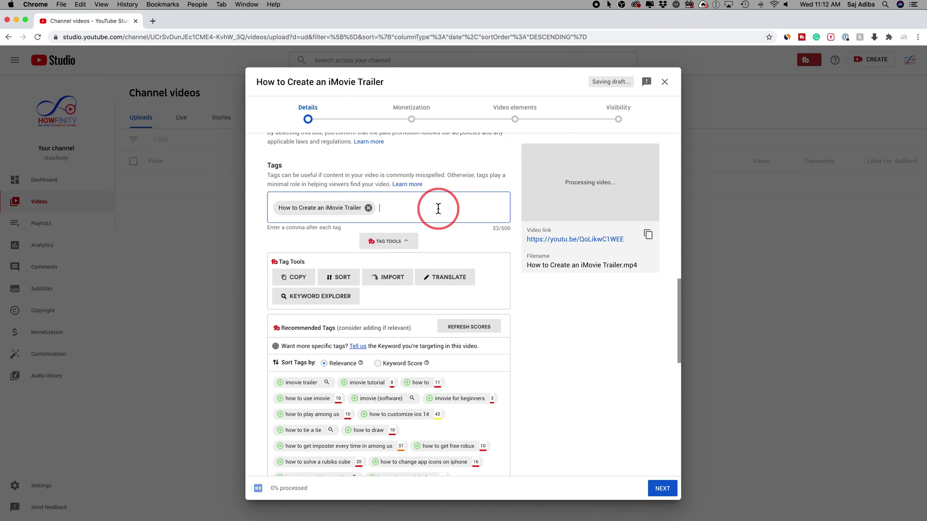
pyautogui.moveTo(507, 228); pyautogui.dragTo(512, 232)
pyautogui.click(506, 233)
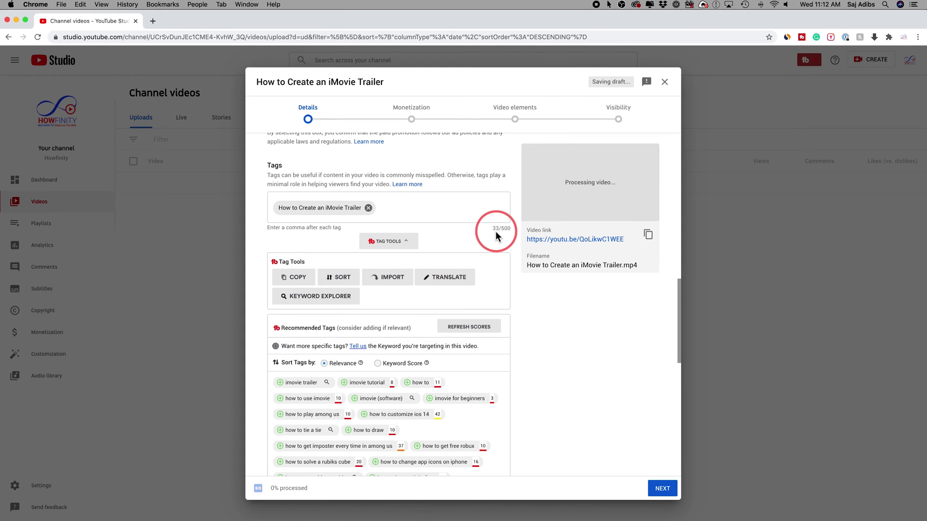
pyautogui.click(314, 214)
pyautogui.moveTo(334, 217); pyautogui.dragTo(397, 206)
pyautogui.click(412, 207)
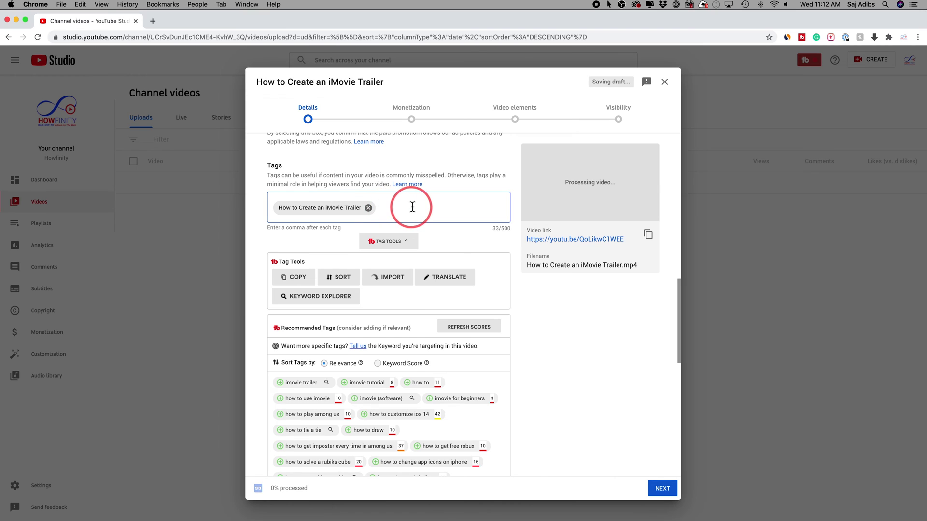
pyautogui.click(290, 218)
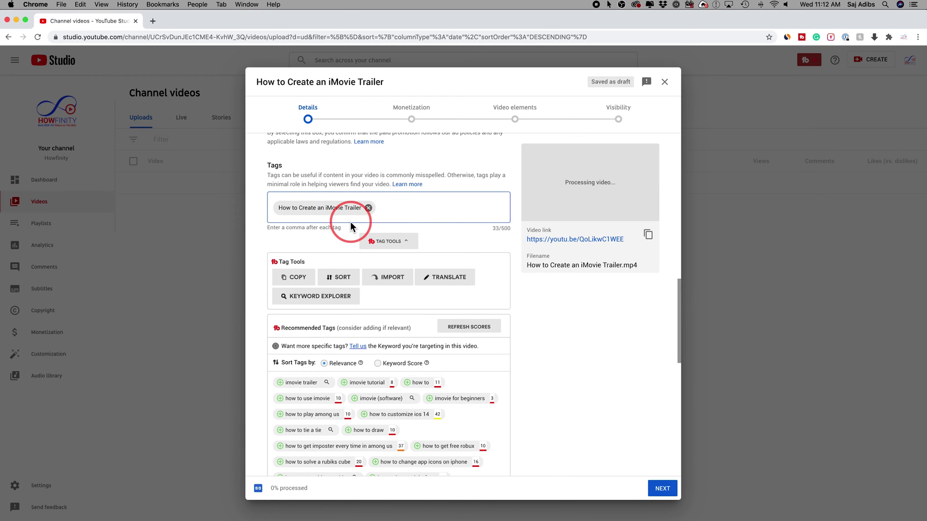
pyautogui.scroll(-1, 349, 222)
pyautogui.scroll(-2, 425, 387)
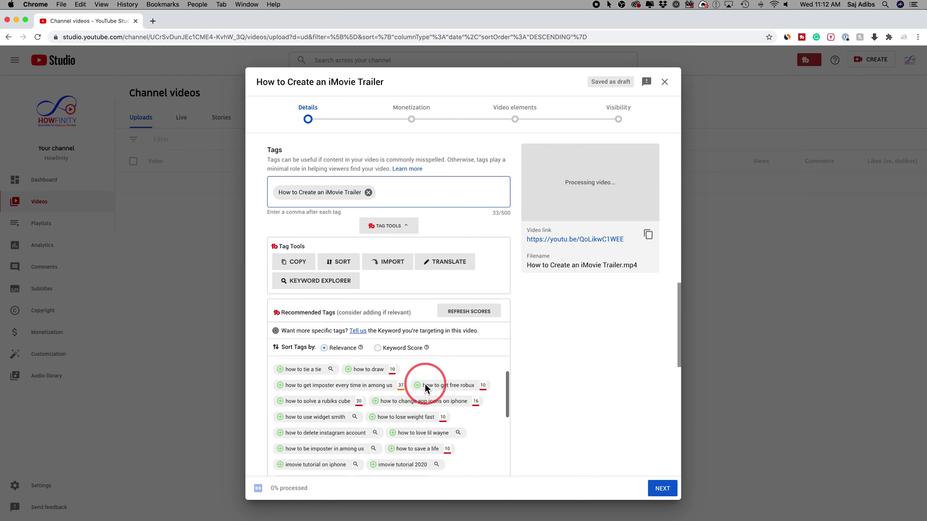
pyautogui.scroll(3, 425, 386)
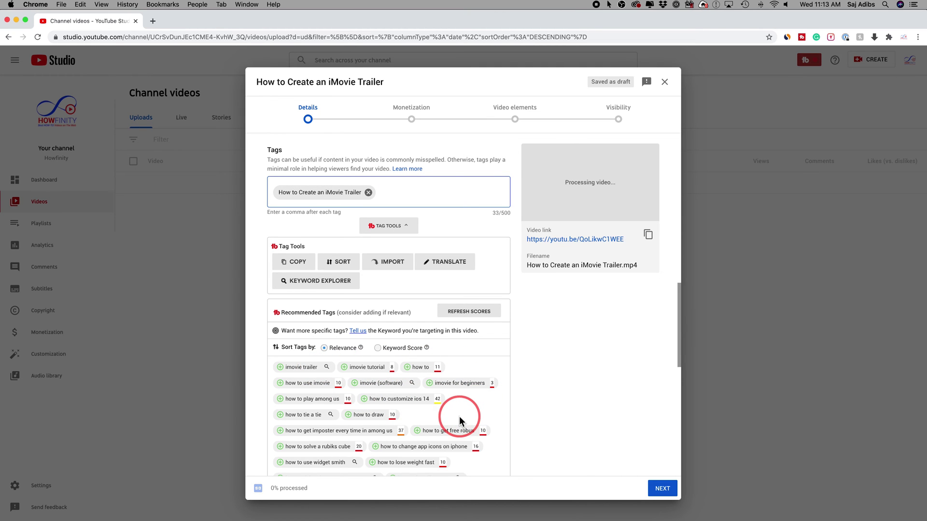
pyautogui.scroll(-2, 583, 344)
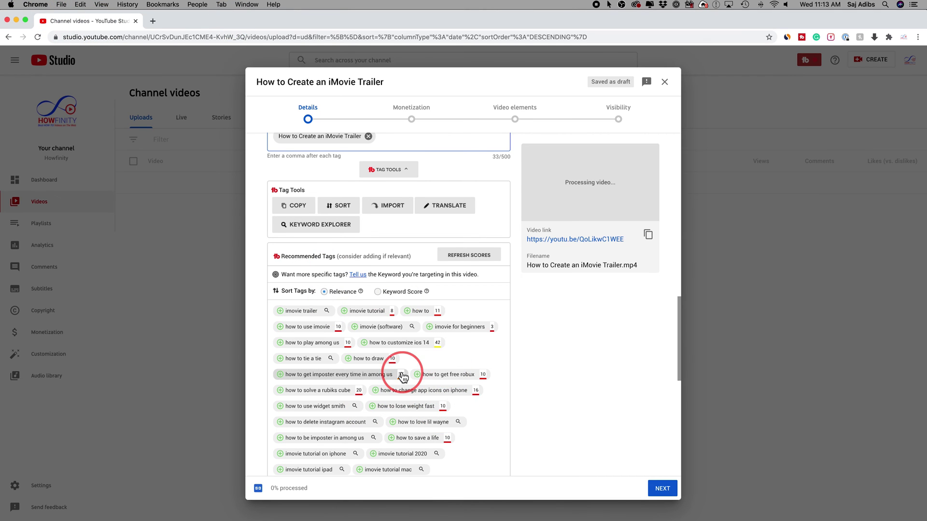
pyautogui.click(301, 311)
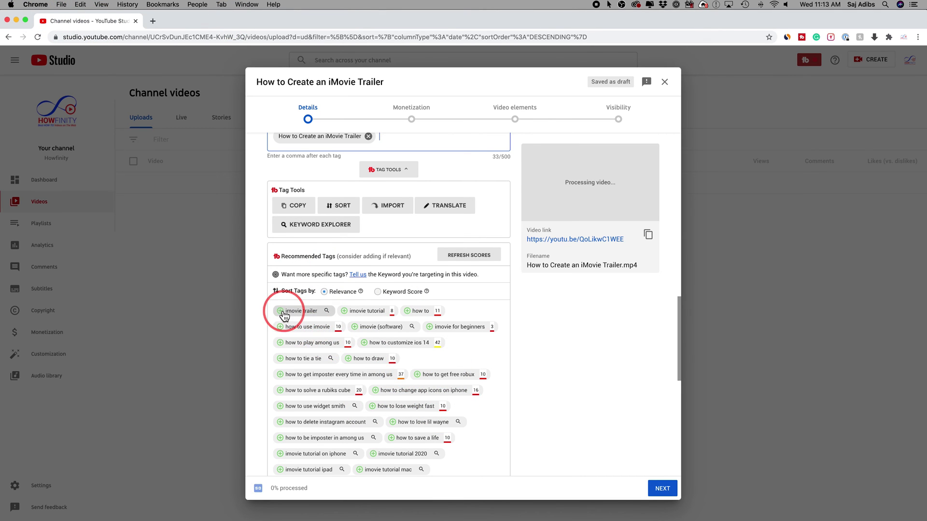
# Add the recommended tags 'how to', 'imovie for beginners' and 'how to use imovie' (85/500)
pyautogui.click(424, 319)
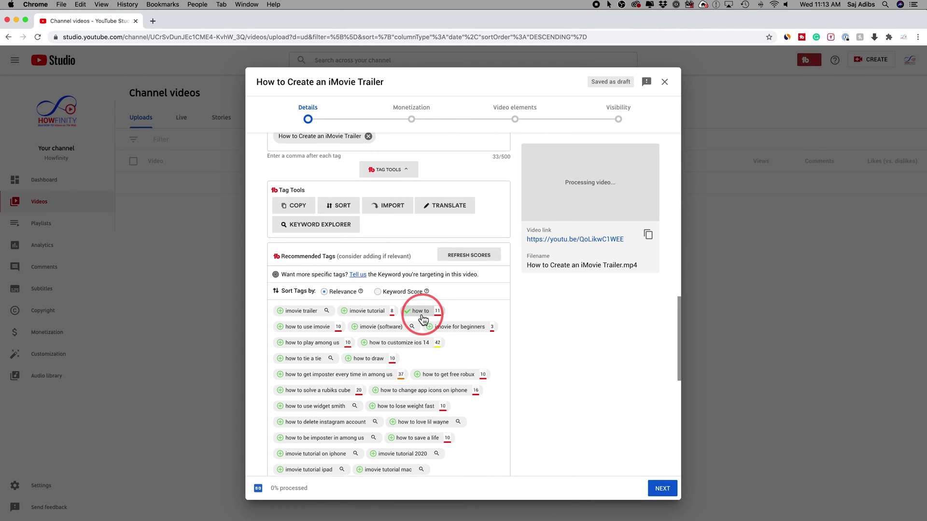
pyautogui.scroll(1, 454, 358)
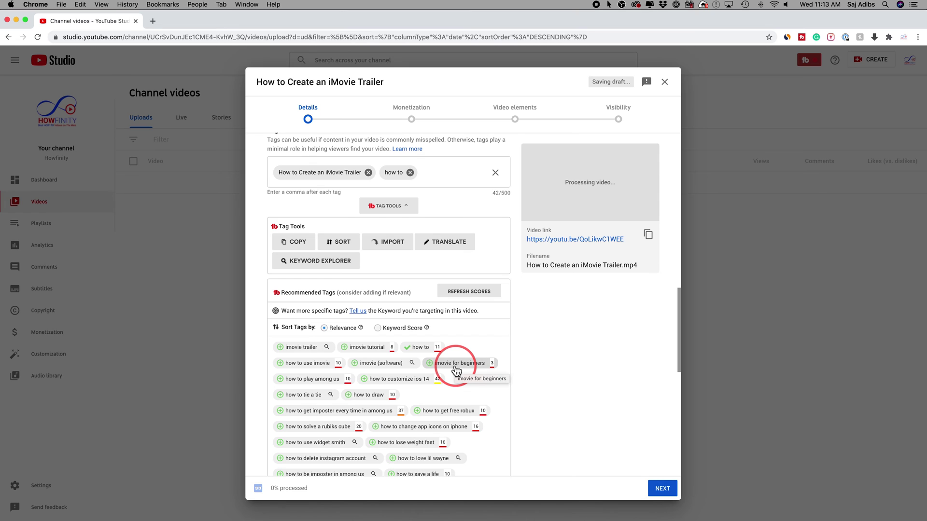
pyautogui.scroll(-10, 463, 386)
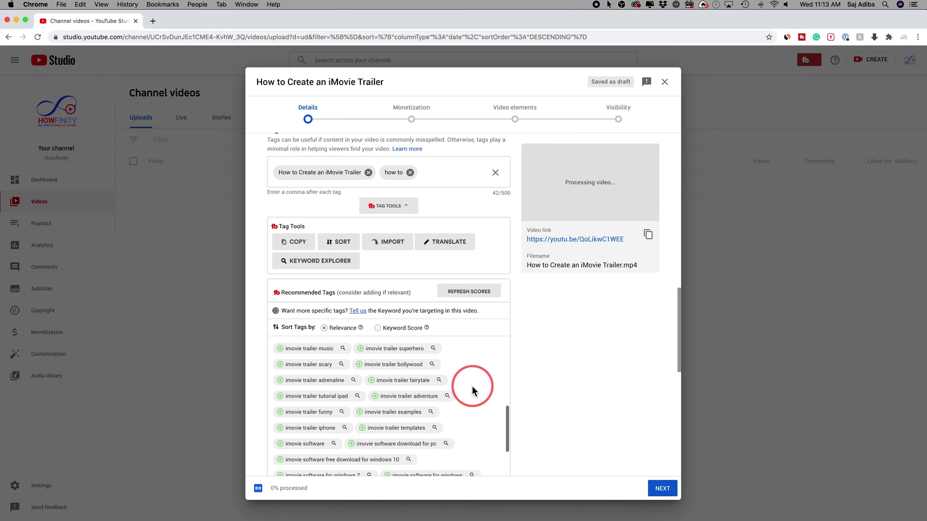
pyautogui.scroll(10, 472, 390)
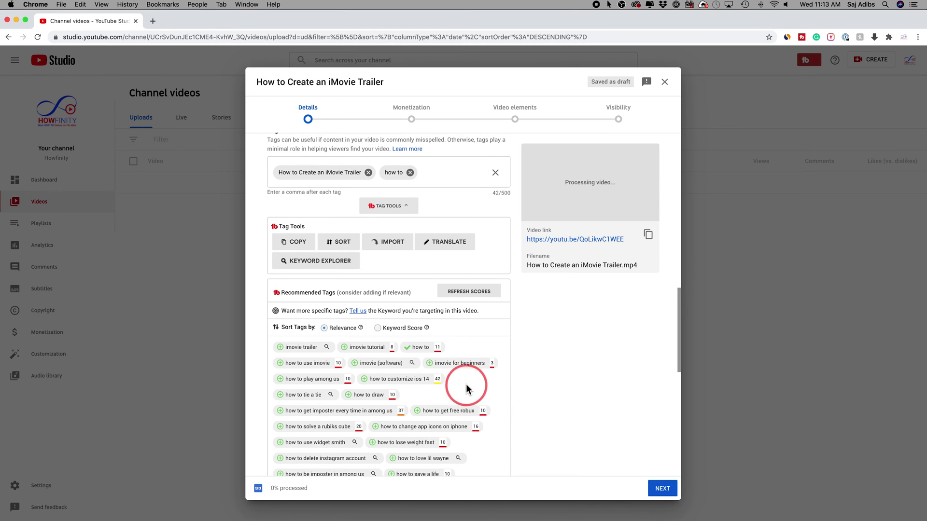
pyautogui.click(447, 367)
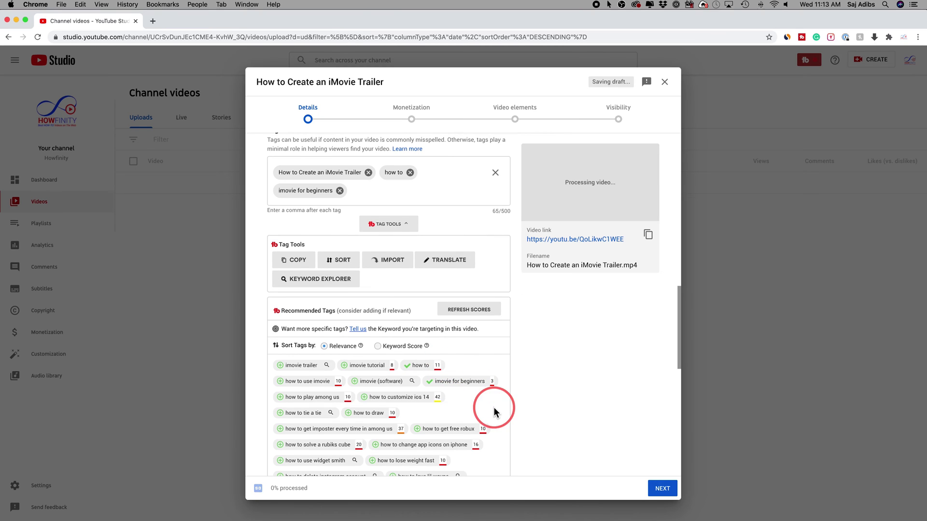
pyautogui.click(295, 384)
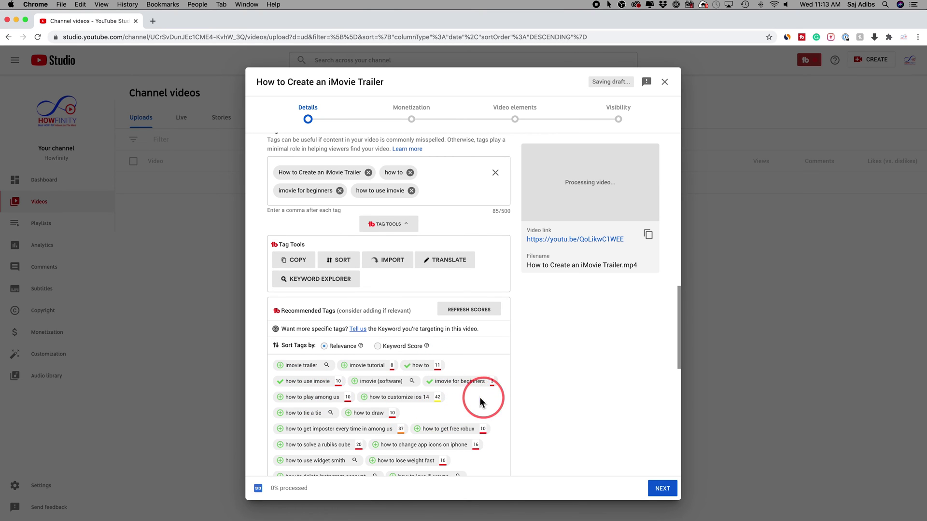
pyautogui.scroll(-1, 476, 398)
# Add 'imovie trailer examples' and 'imovie trailer templates' from the related terms for 'imovie trailer' (138/500)
pyautogui.scroll(1, 476, 398)
pyautogui.click(434, 190)
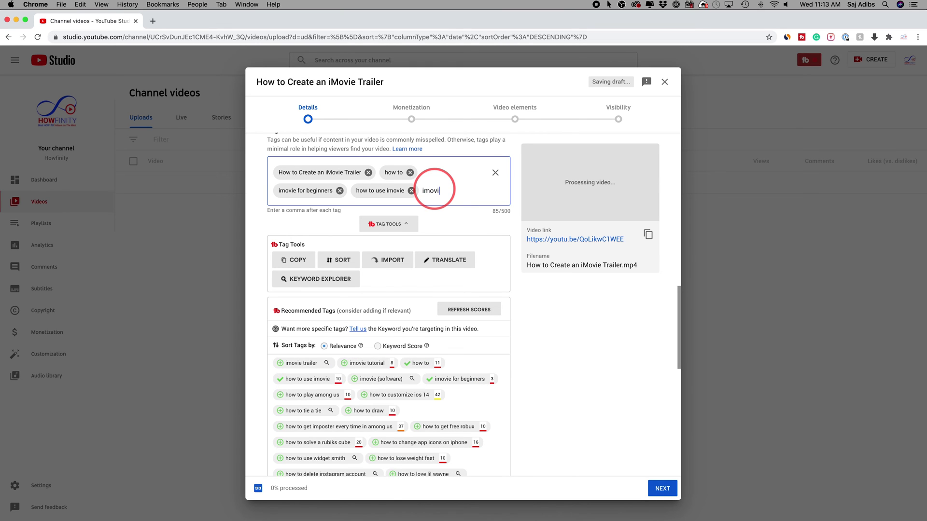
pyautogui.write('imovie trailer')
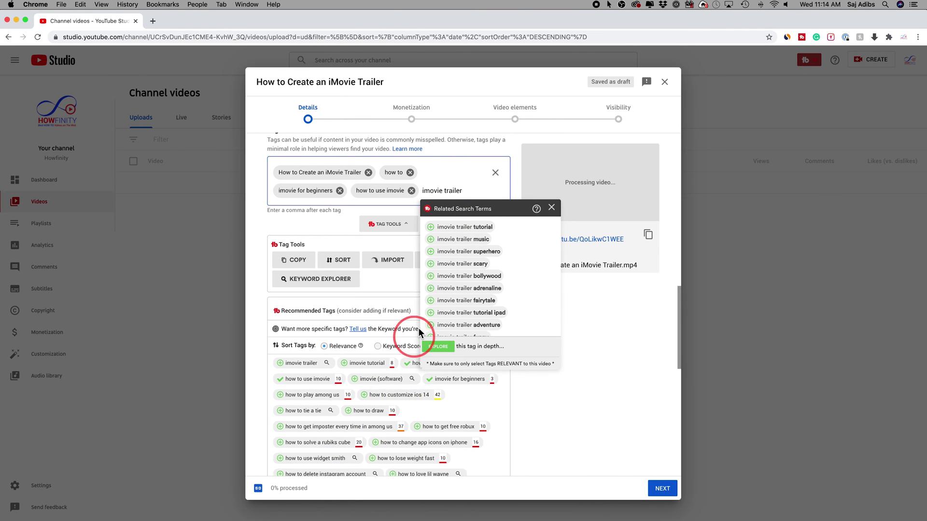
pyautogui.press('Return')
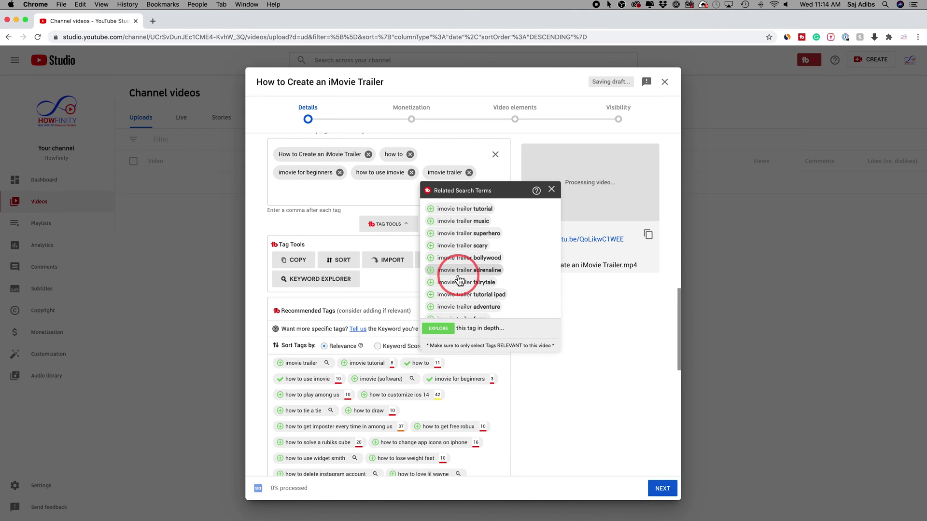
pyautogui.scroll(-2, 434, 289)
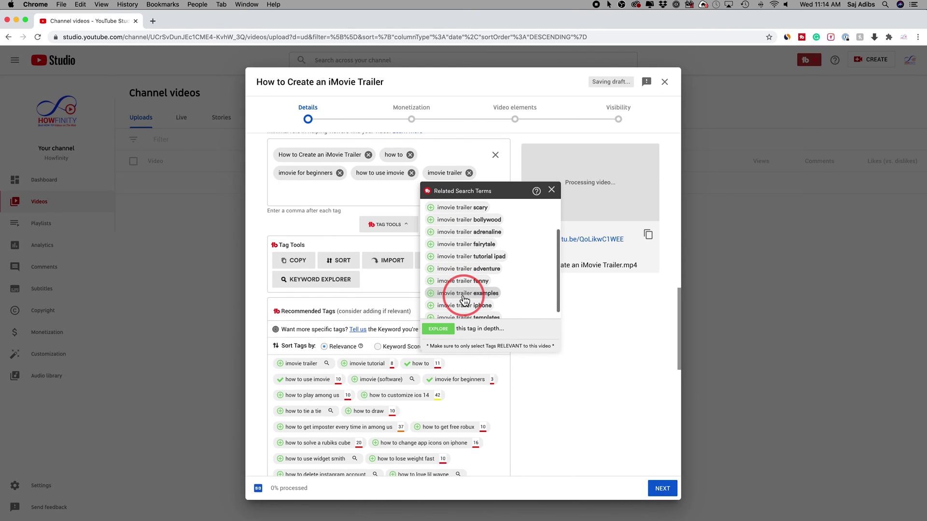
pyautogui.click(446, 285)
pyautogui.click(446, 311)
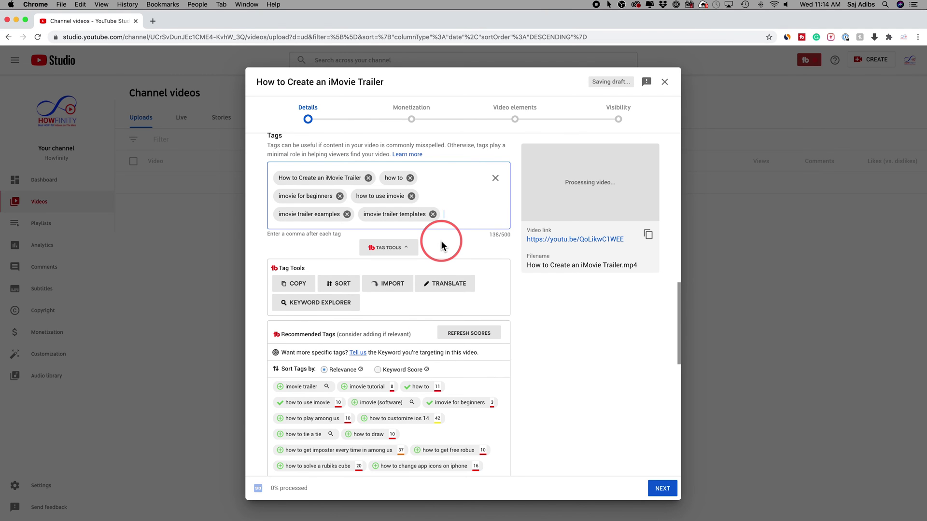
pyautogui.scroll(2, 441, 244)
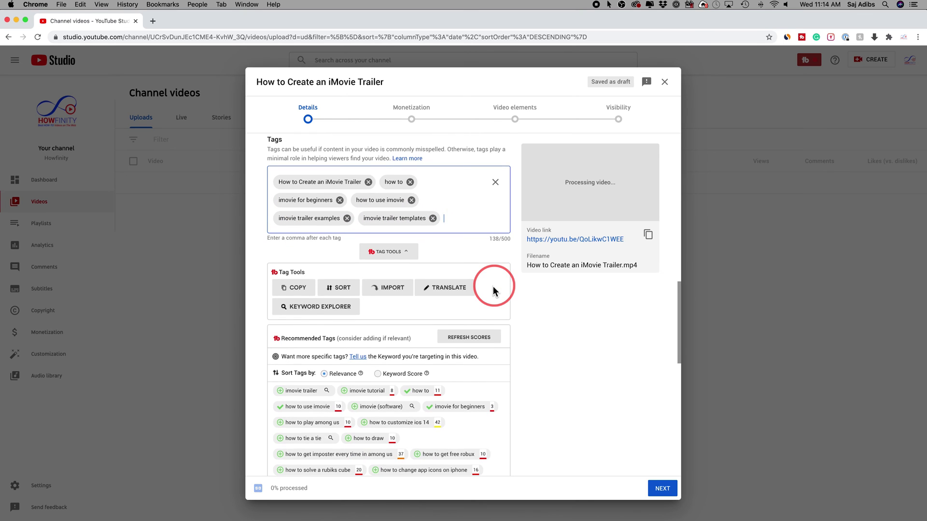
pyautogui.scroll(-3, 446, 374)
pyautogui.click(415, 429)
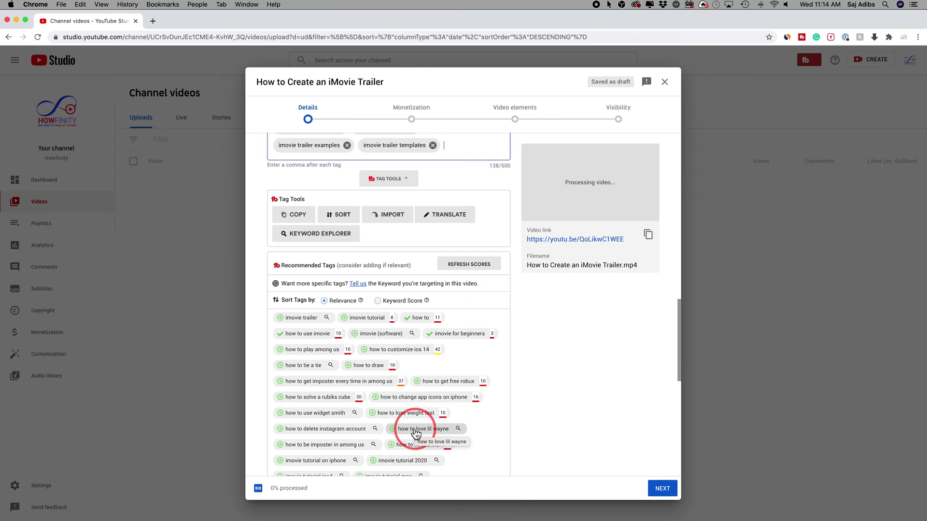
pyautogui.scroll(-3, 414, 430)
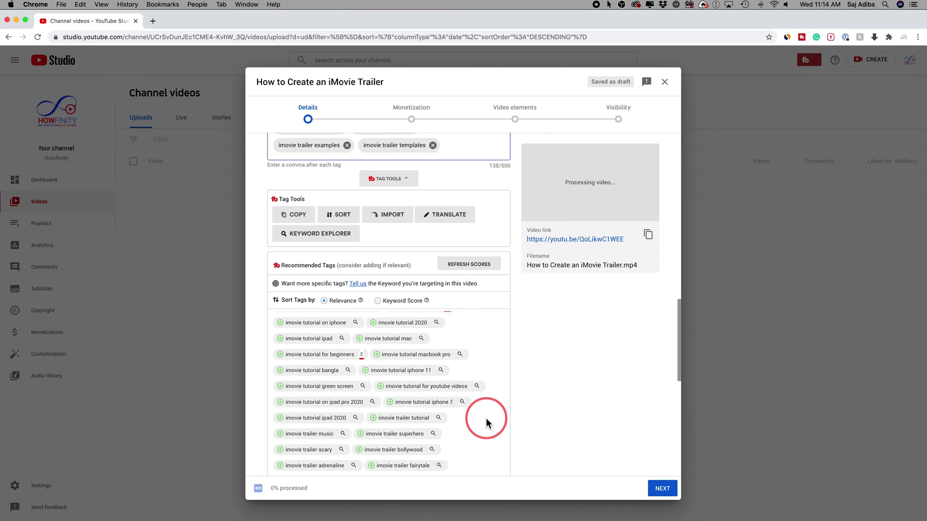
pyautogui.scroll(-2, 486, 418)
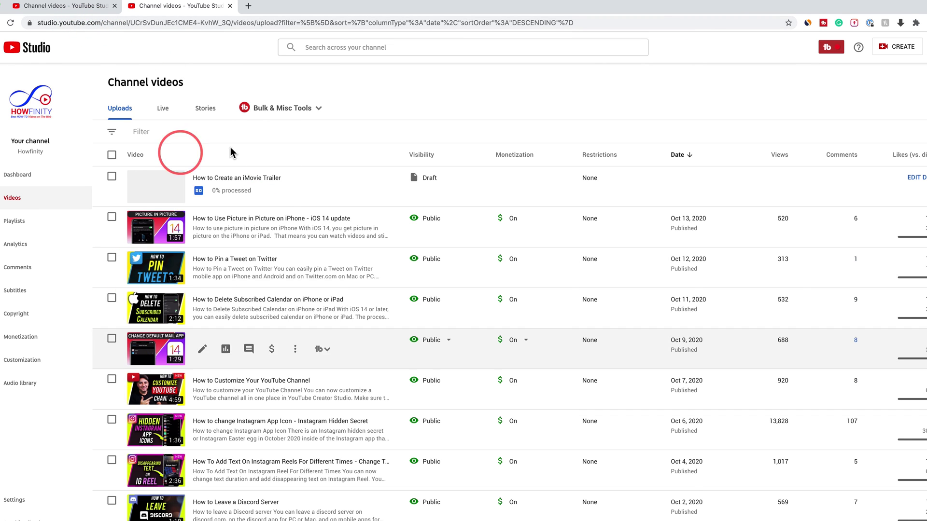
# Open the 'How to Use Picture in Picture on iPhone' video's details down to its tags (386/500)
pyautogui.click(153, 235)
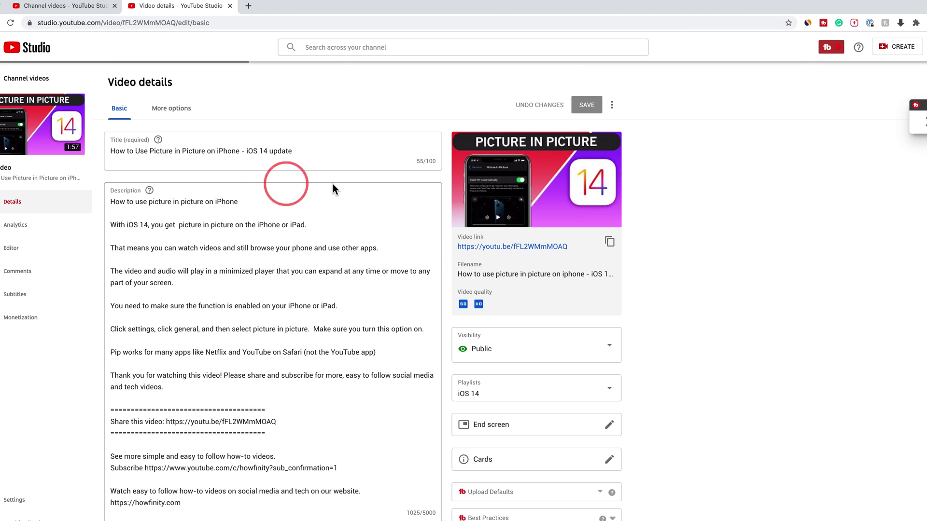
pyautogui.scroll(-8, 742, 316)
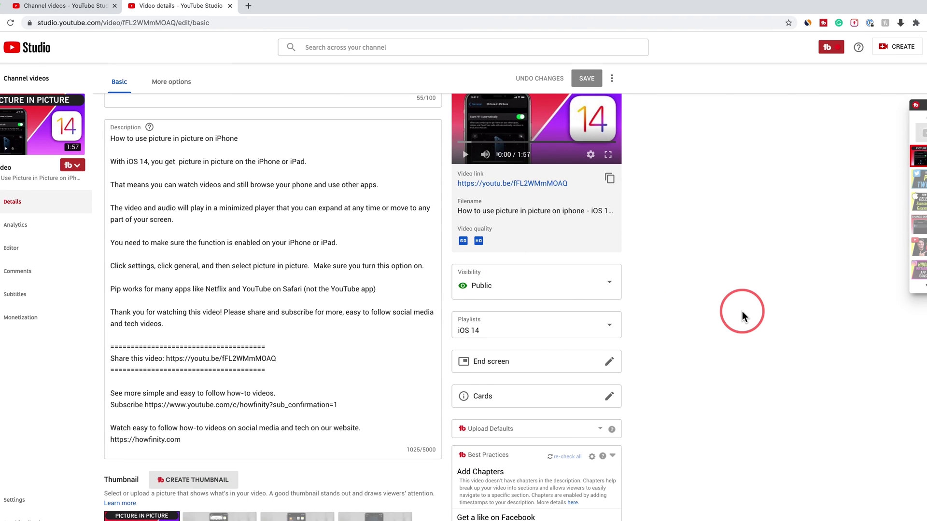
pyautogui.scroll(-3, 358, 285)
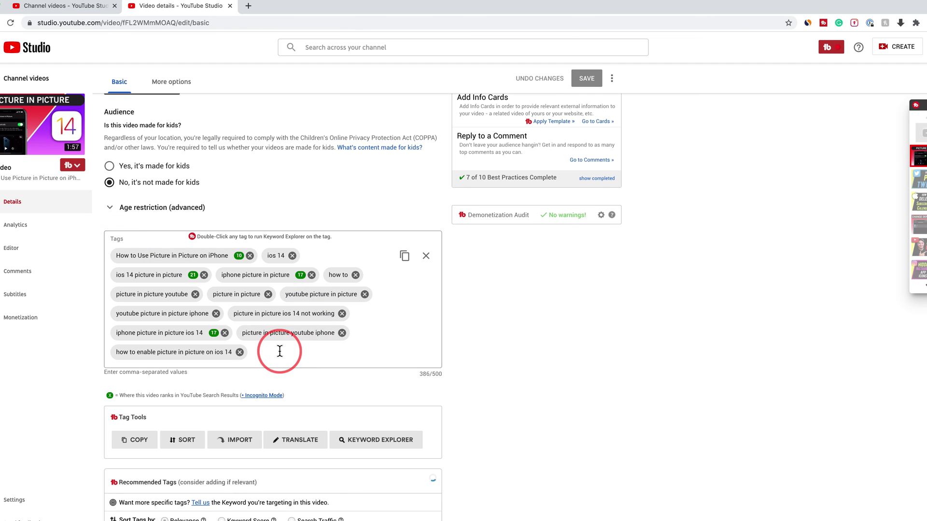
# Drag the recommended 'pip ios 14' chip into the video's Tags box (399/500)
pyautogui.scroll(-1, 280, 352)
pyautogui.click(343, 311)
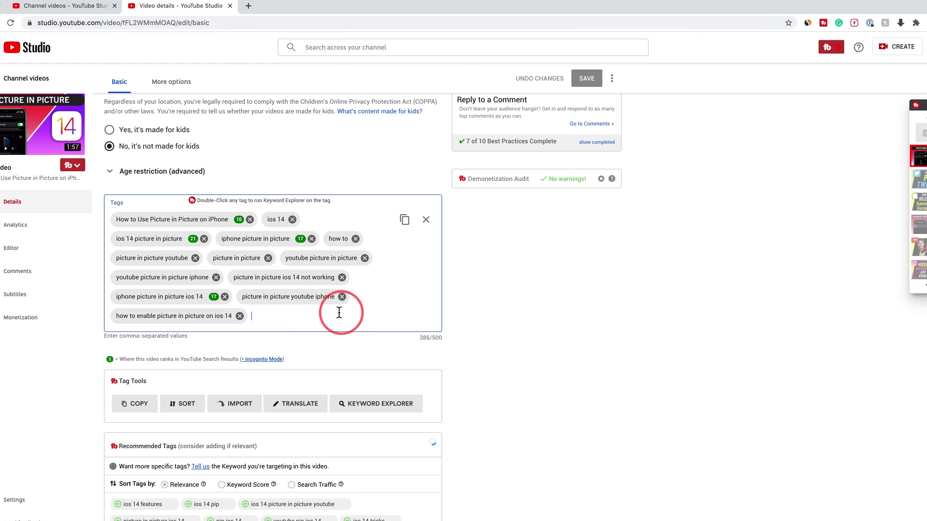
pyautogui.scroll(-2, 311, 317)
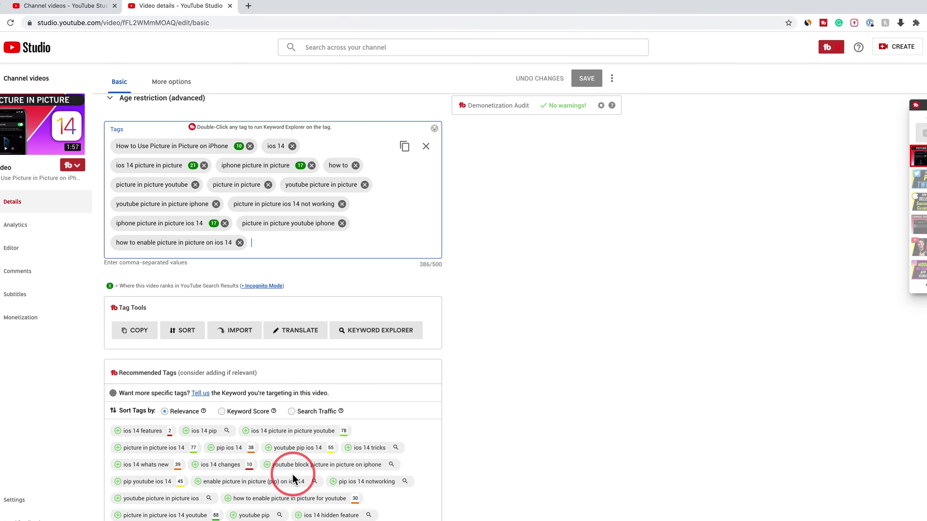
pyautogui.scroll(-1, 459, 408)
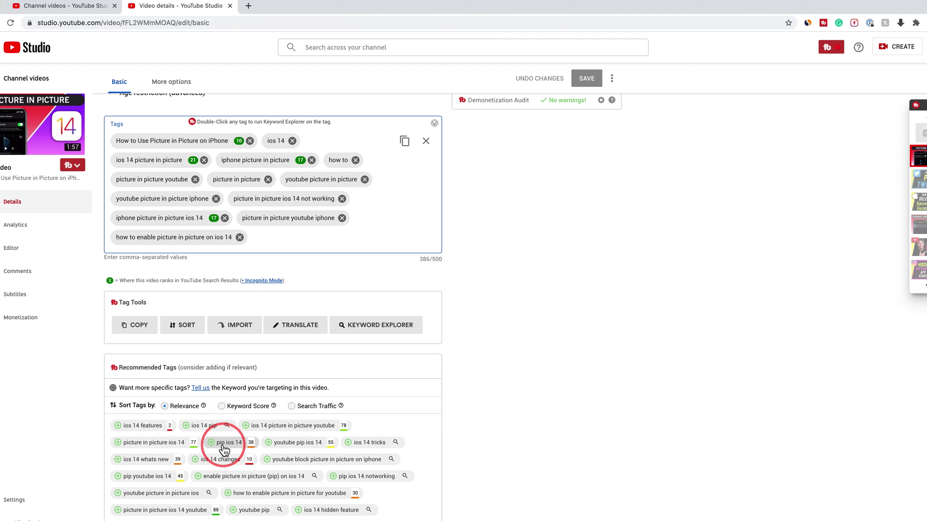
pyautogui.moveTo(224, 449); pyautogui.dragTo(269, 246)
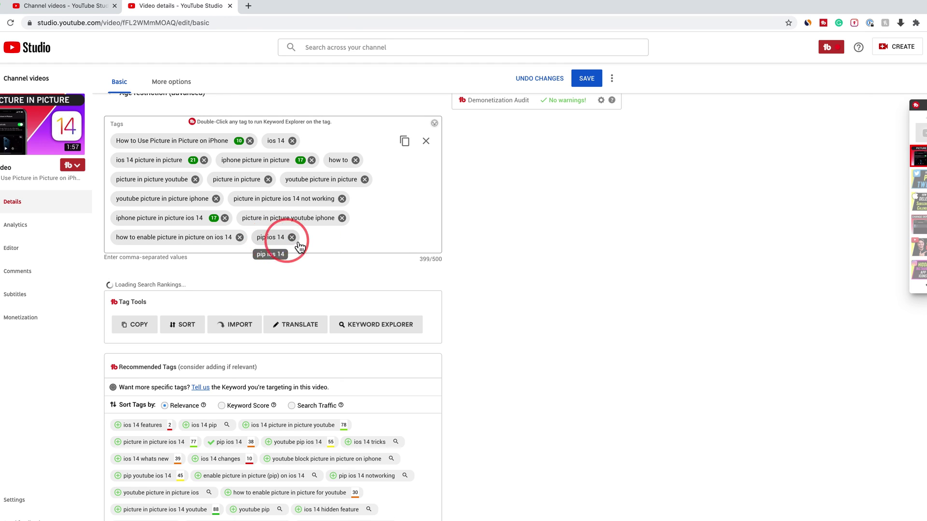
pyautogui.moveTo(418, 259); pyautogui.dragTo(474, 261)
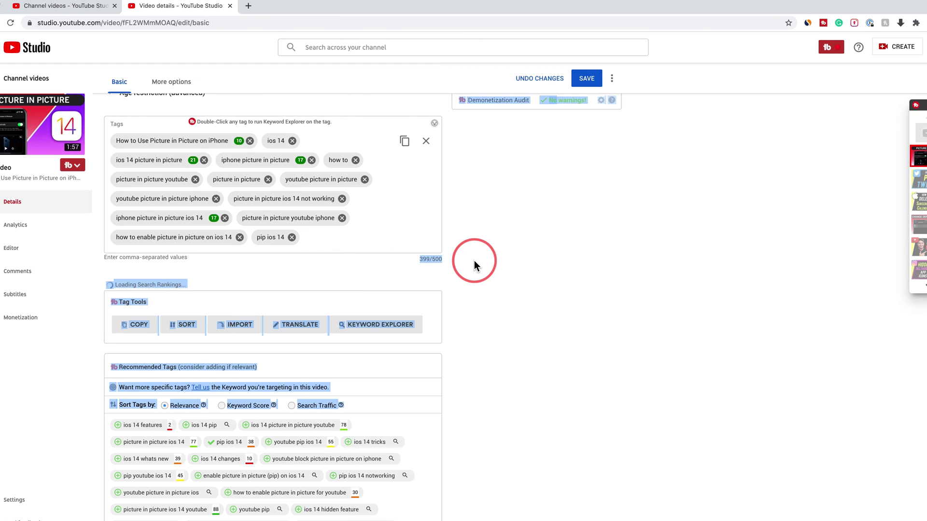
pyautogui.click(443, 260)
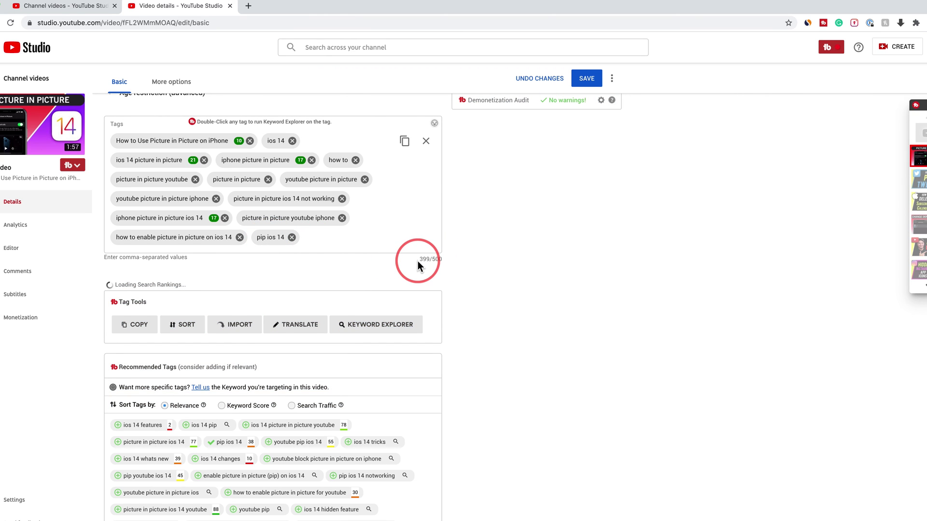
pyautogui.scroll(3, 418, 262)
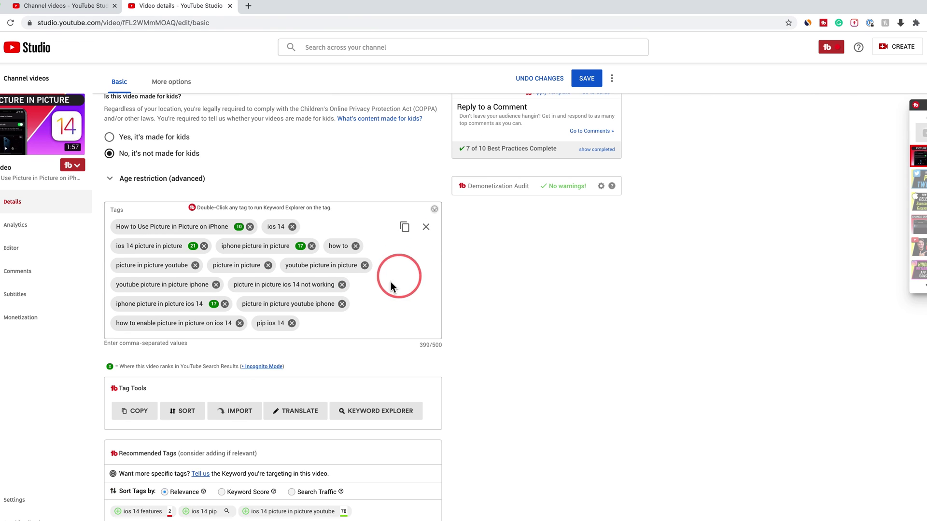
# Auto-sort the Picture in Picture video's tags by rank with Tag Sorter
pyautogui.click(185, 412)
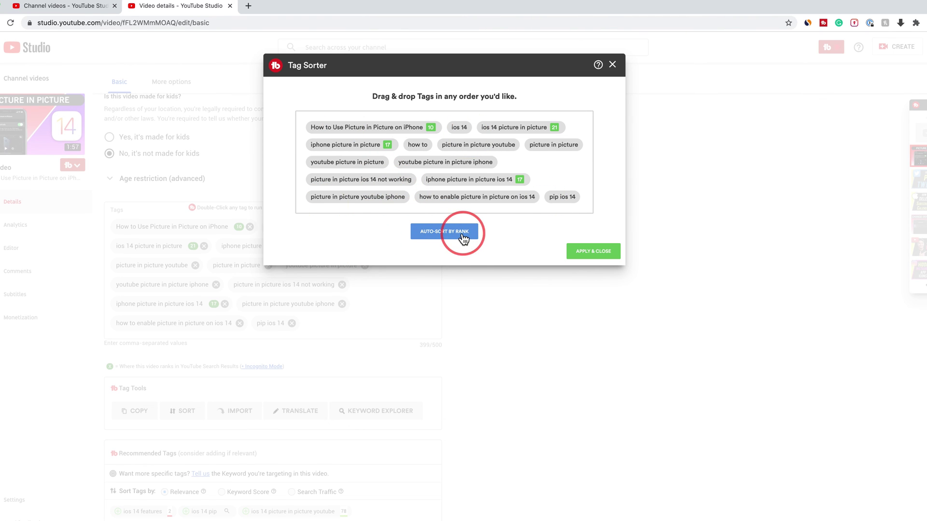
pyautogui.click(612, 67)
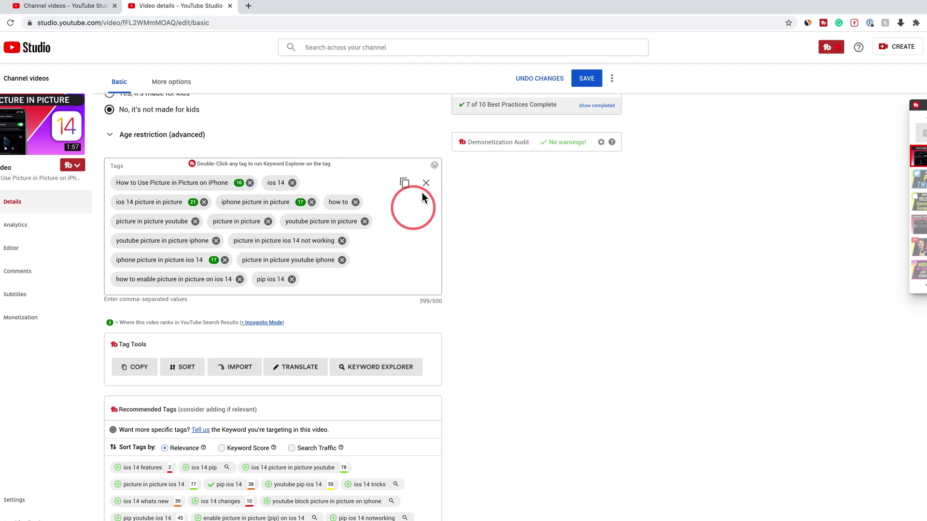
# Save the Picture in Picture video's details with its 399/500 tag list
pyautogui.click(587, 80)
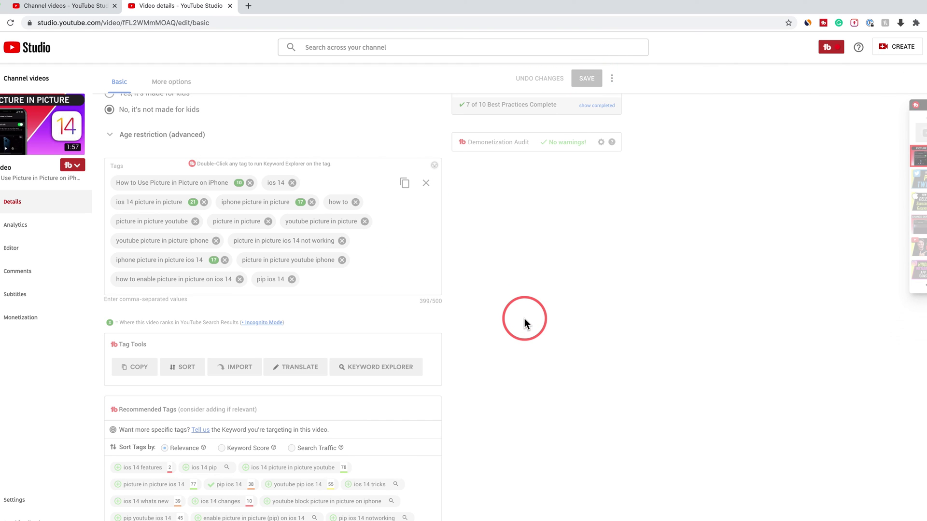